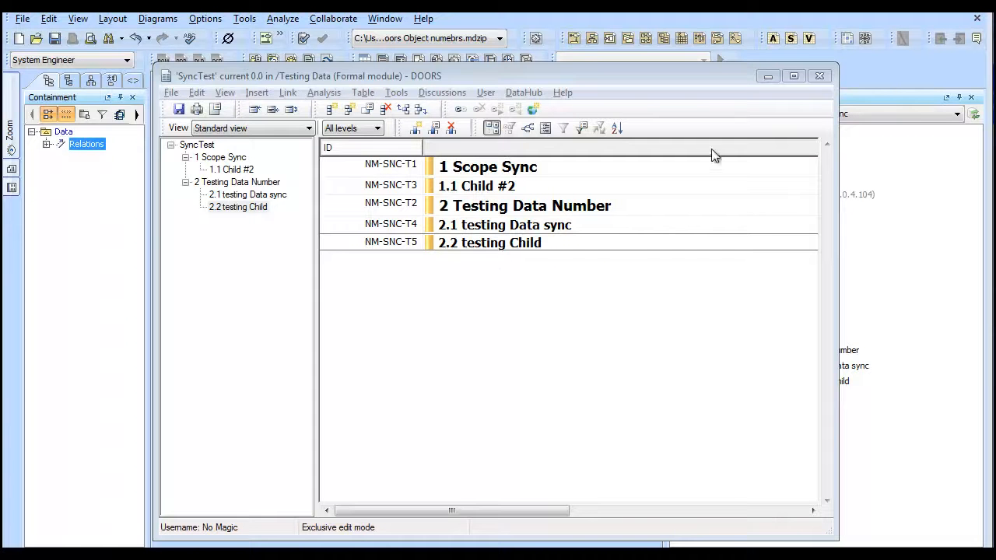
Minimize the SyncTest formal module window in DOORS to reveal the DataHub Explorer
click(768, 76)
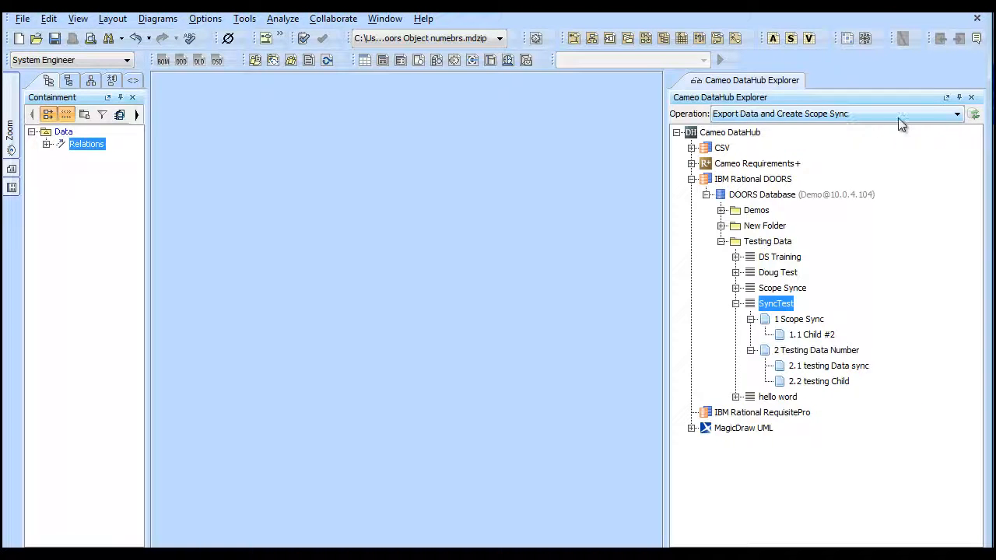
click(955, 116)
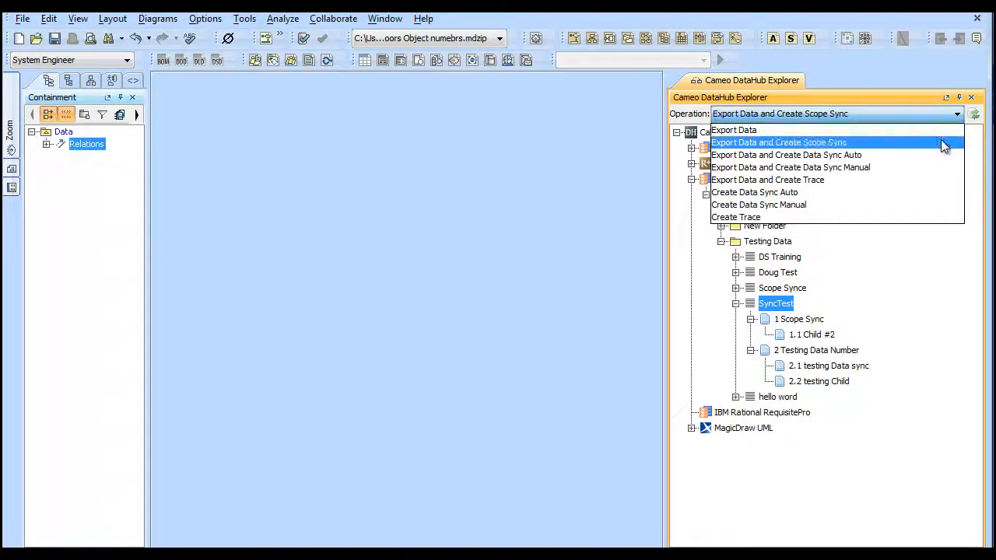
click(941, 143)
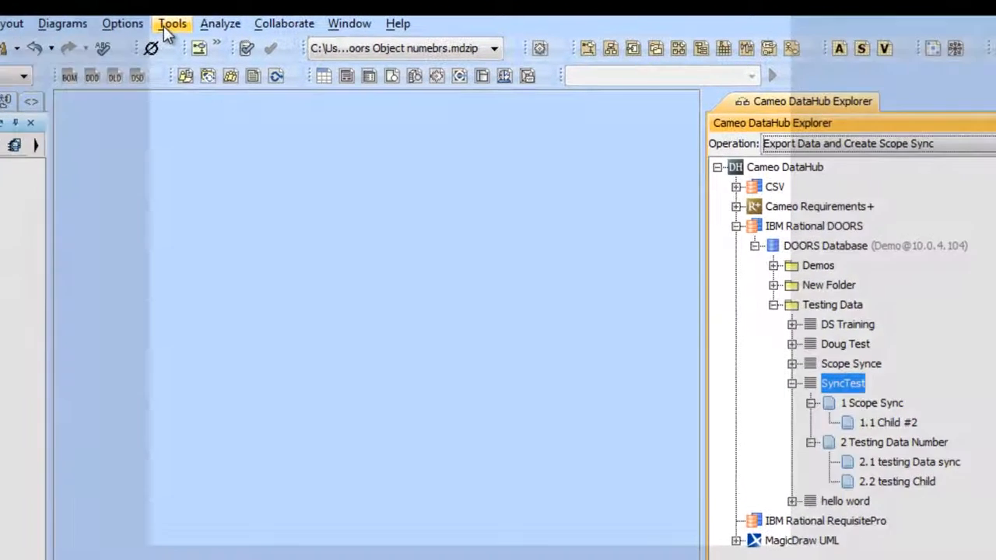
Open the Schema Maps Manager from Tools > Requirements > DataHub
click(243, 22)
mouse_move(288, 263)
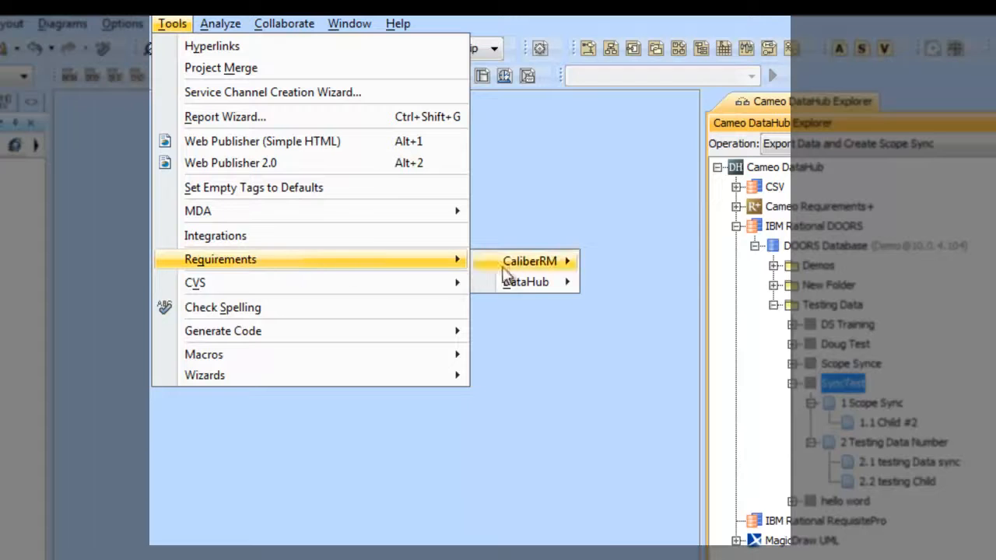
mouse_move(539, 289)
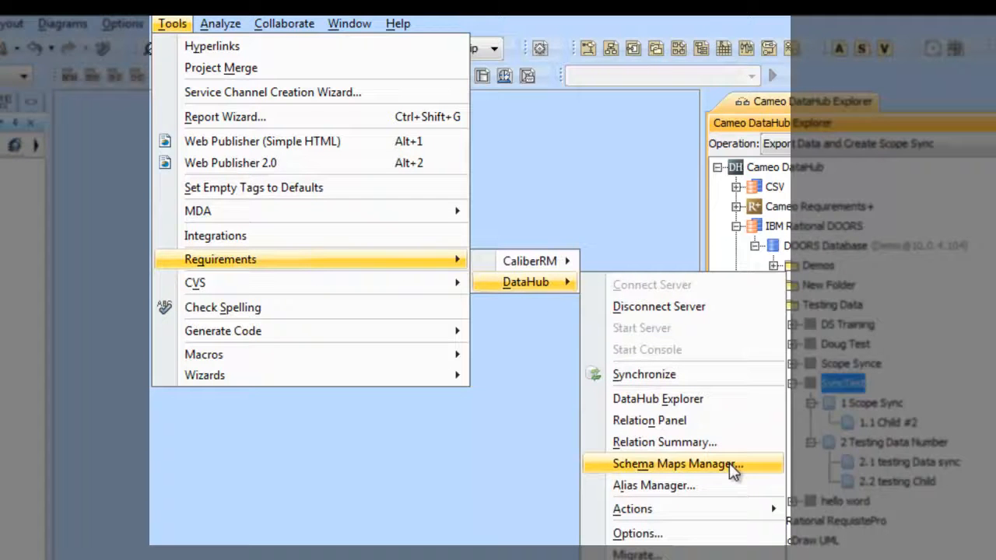
click(770, 472)
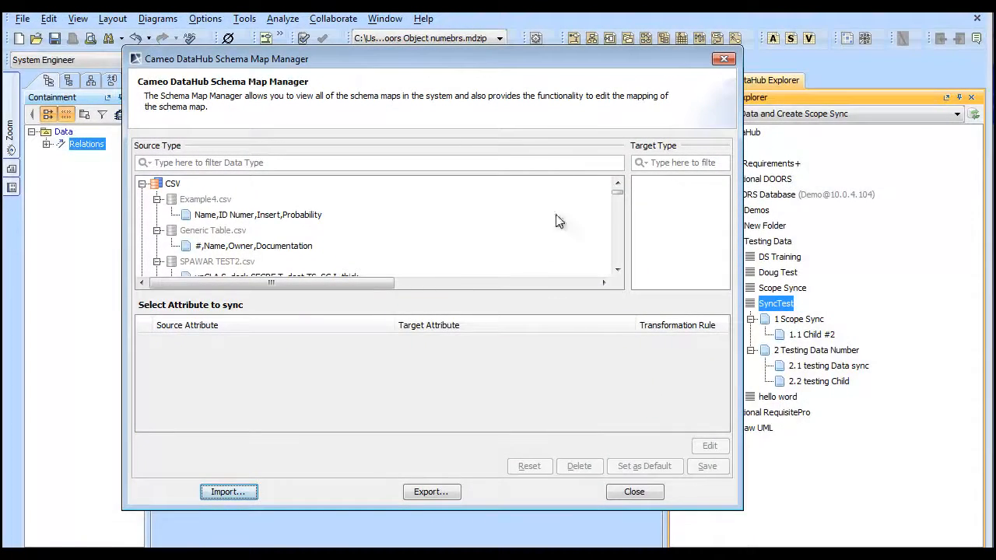
Collapse the CSV and Cameo Requirements+ source types and resize the dialog to show the DOORS types
drag(311, 61, 274, 7)
click(105, 126)
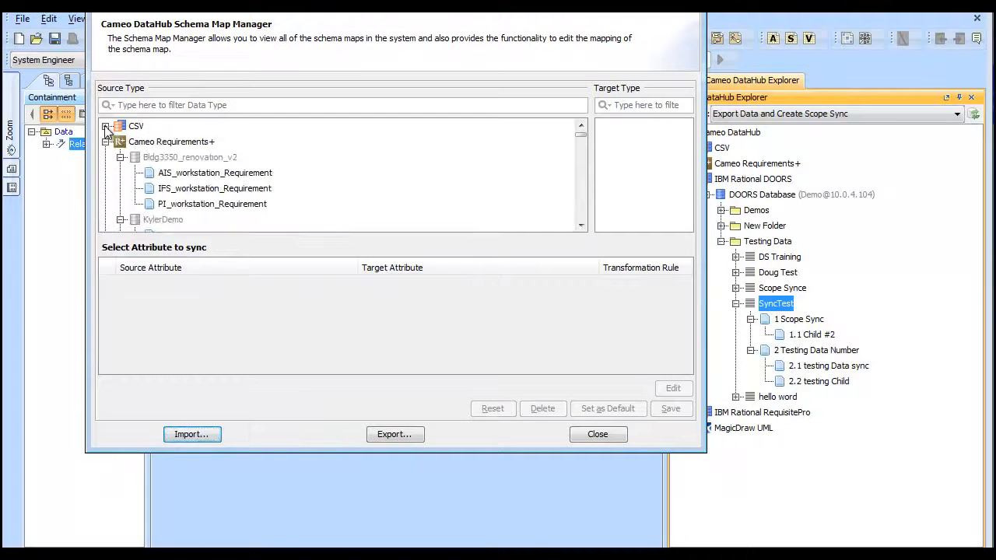
click(105, 141)
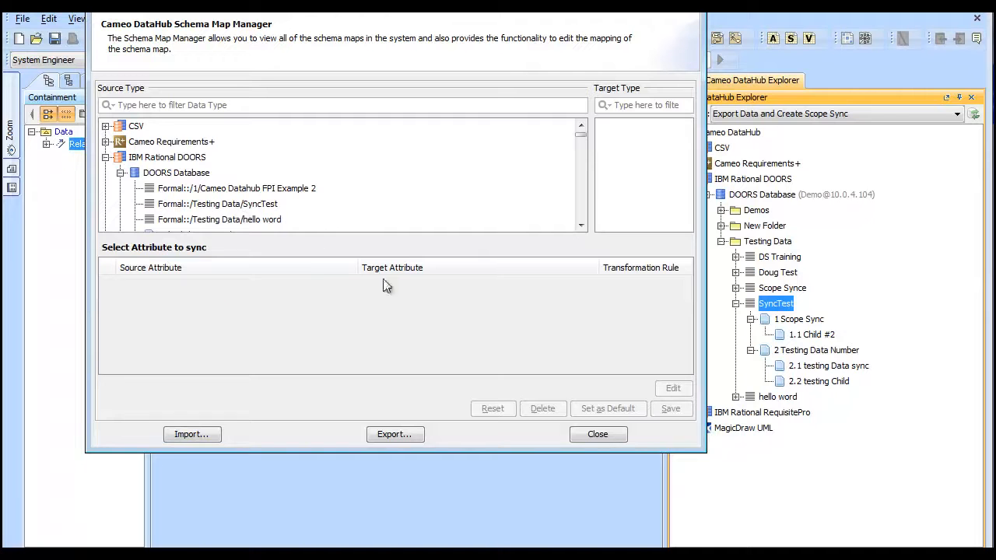
drag(704, 450, 794, 553)
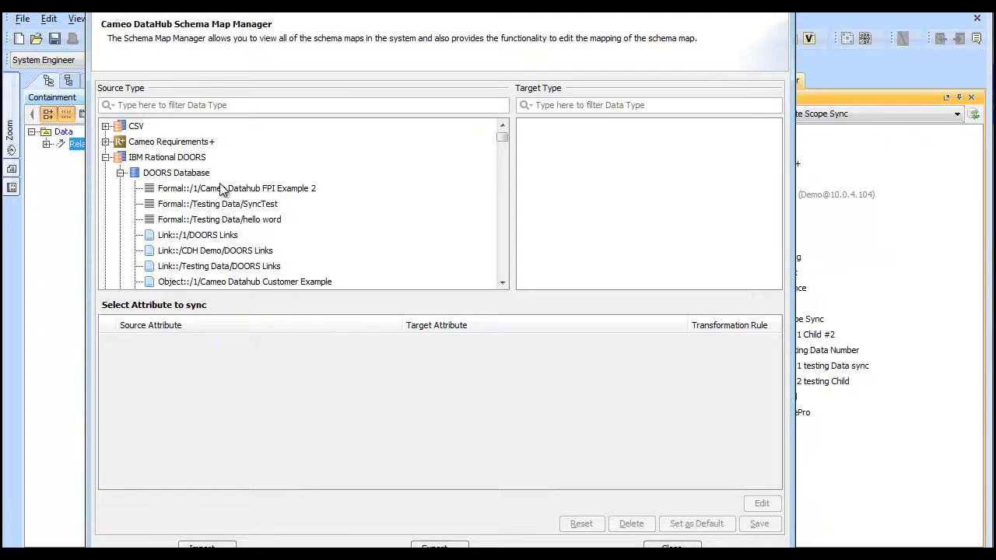
scroll(221, 188, down, 1)
scroll(259, 191, down, 1)
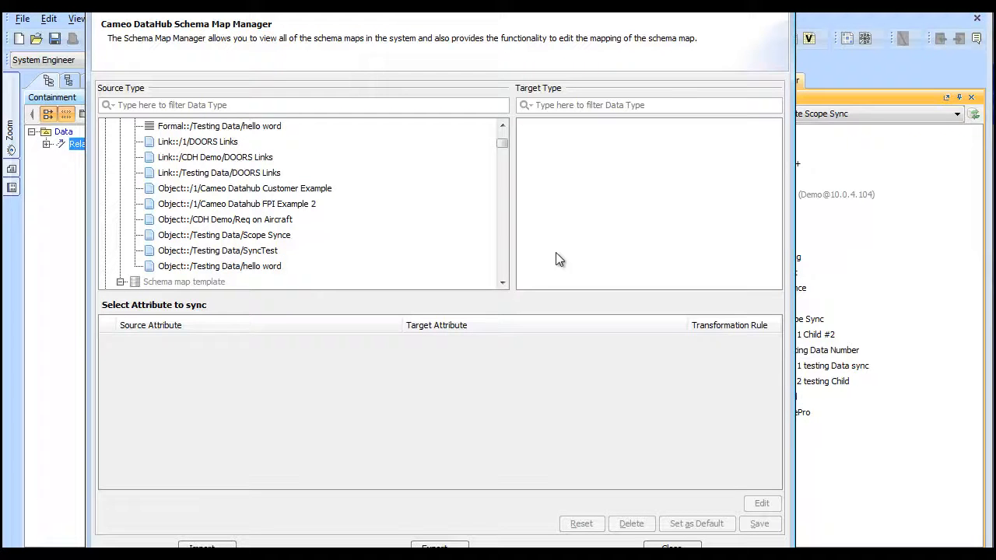
drag(792, 253, 684, 254)
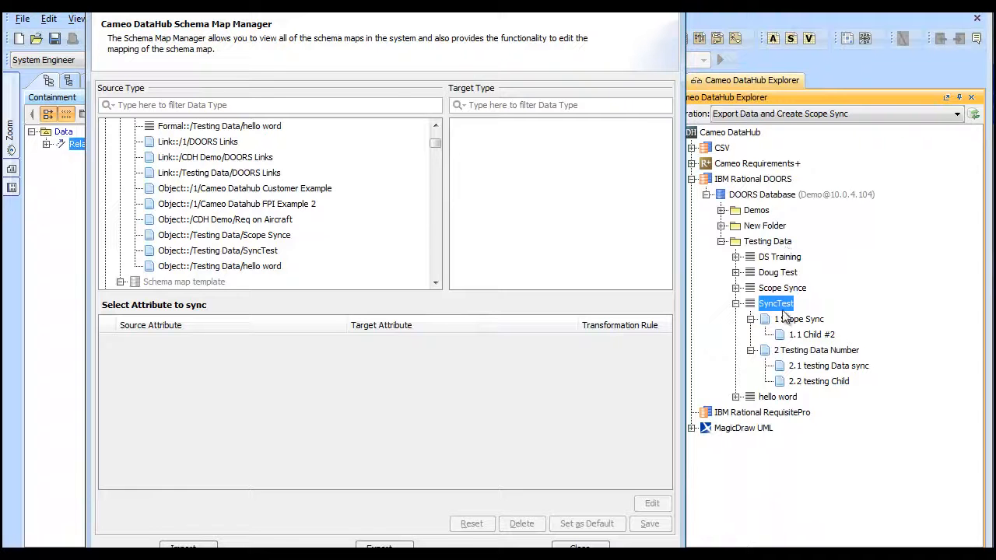
Select Object::/Testing Data/SyncTest as source and Requirement as target, and start editing the map
click(224, 250)
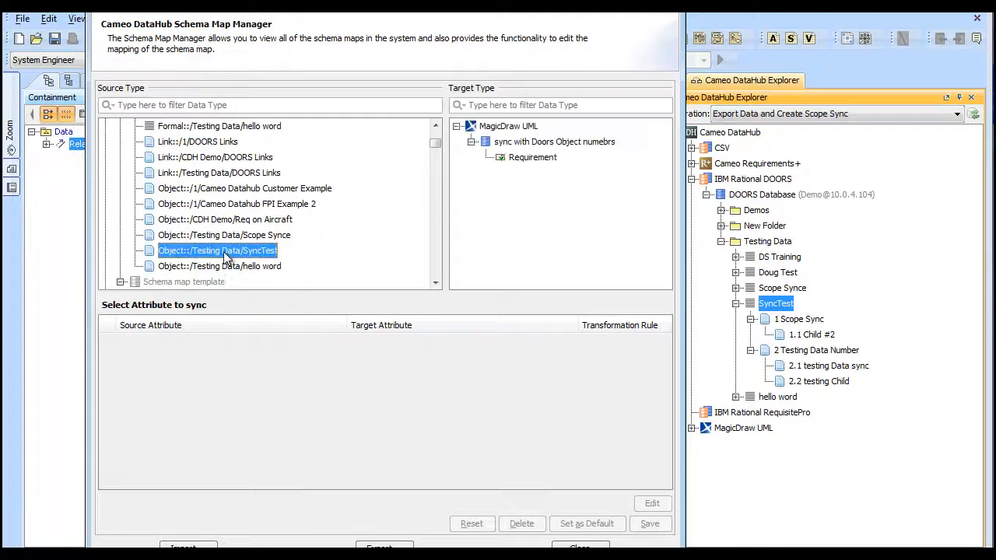
click(514, 162)
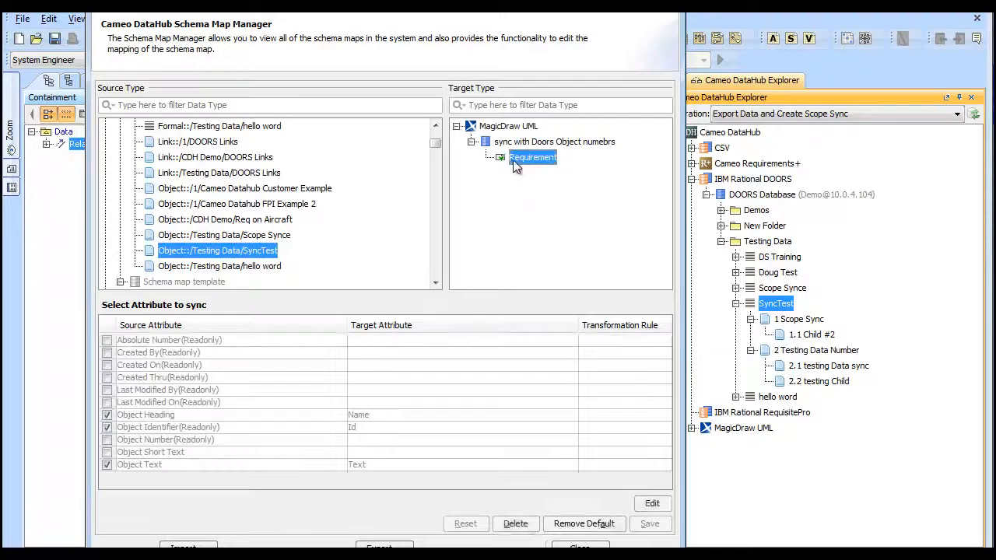
click(651, 503)
click(559, 338)
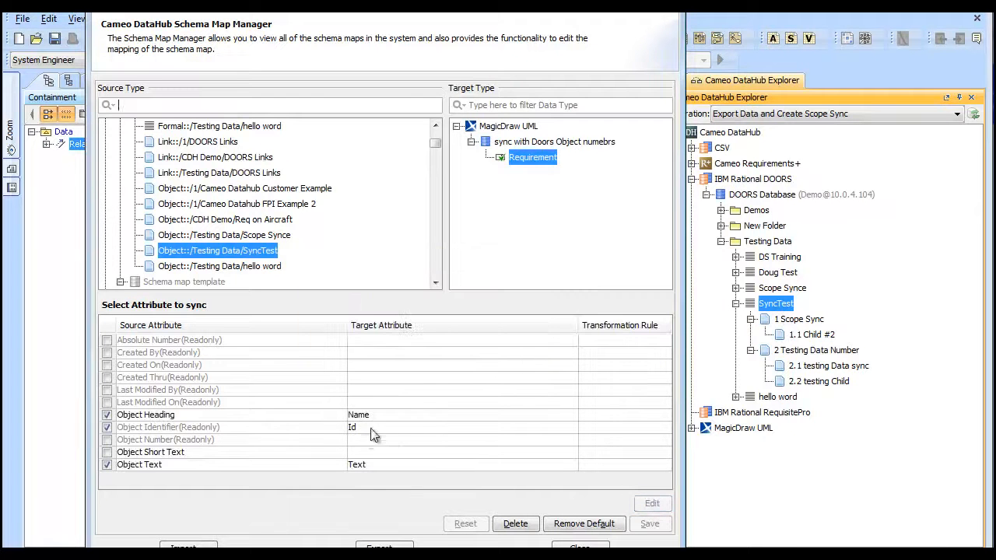
Map Object Short Text to Documentation, save the map, and remove its default status
click(385, 454)
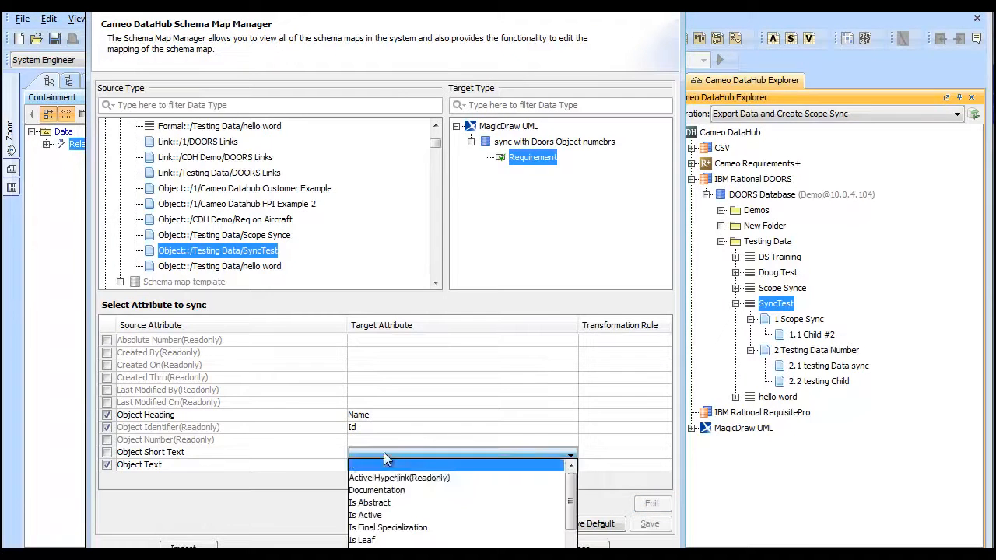
click(404, 486)
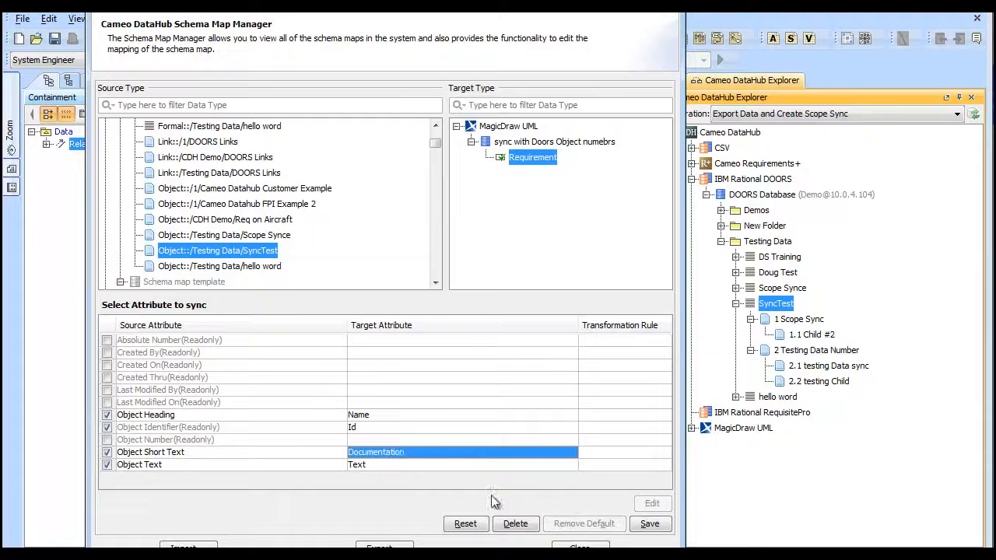
click(650, 525)
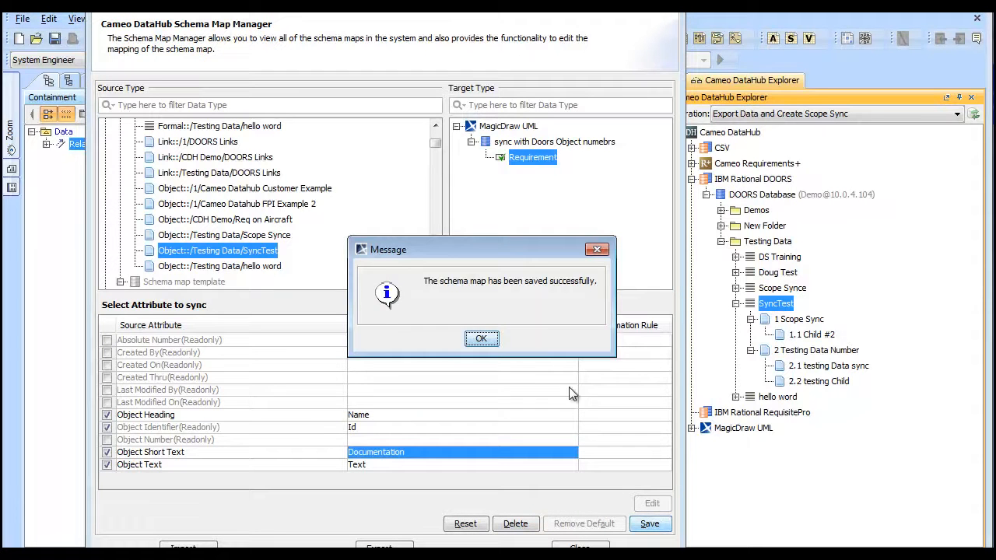
click(481, 338)
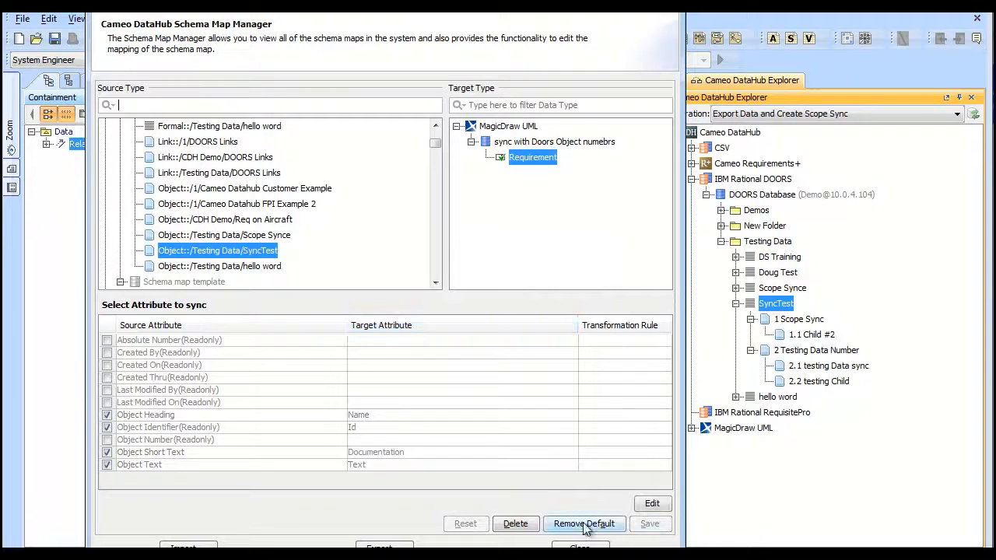
click(585, 525)
click(477, 337)
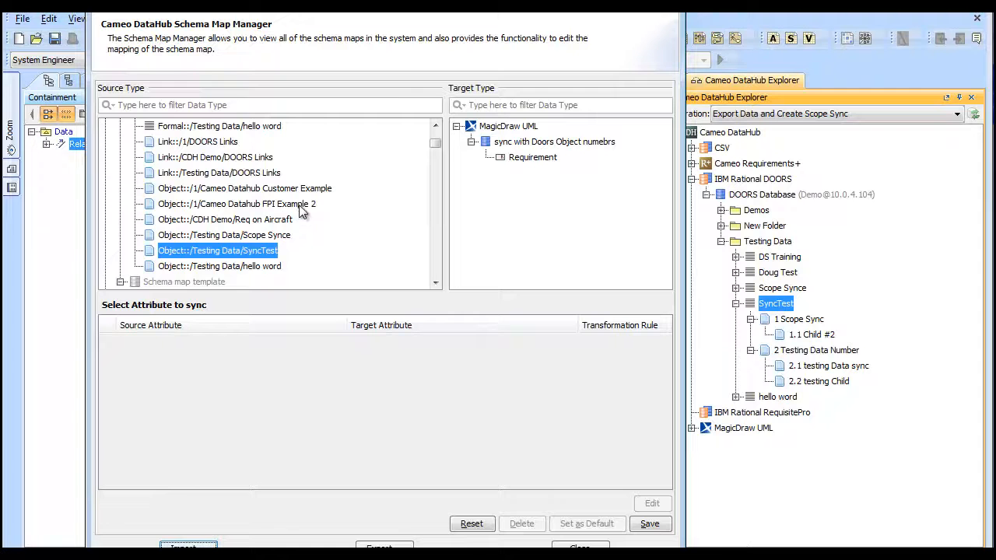
Review the DOORS Formal-to-Package schema map's attribute mapping
scroll(302, 214, down, 1)
click(171, 250)
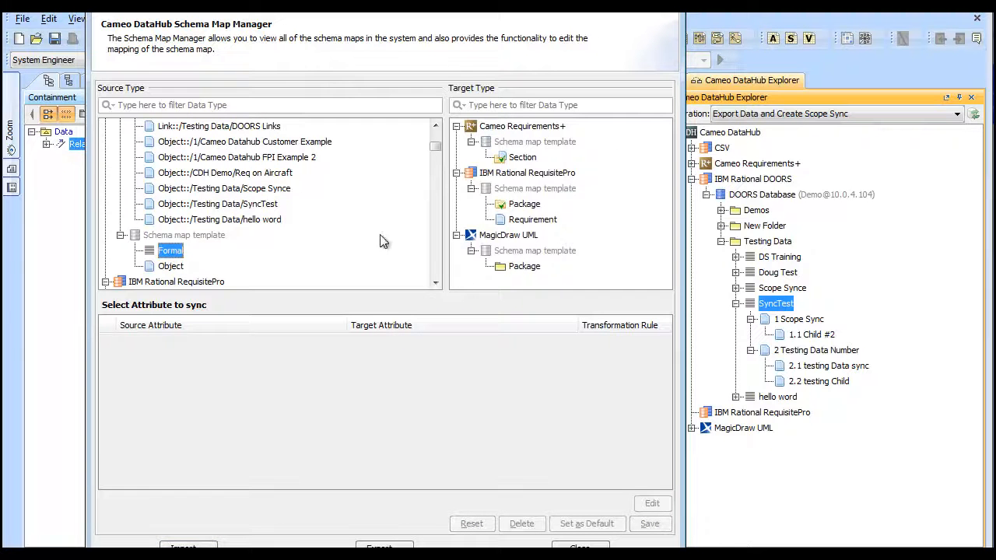
click(522, 266)
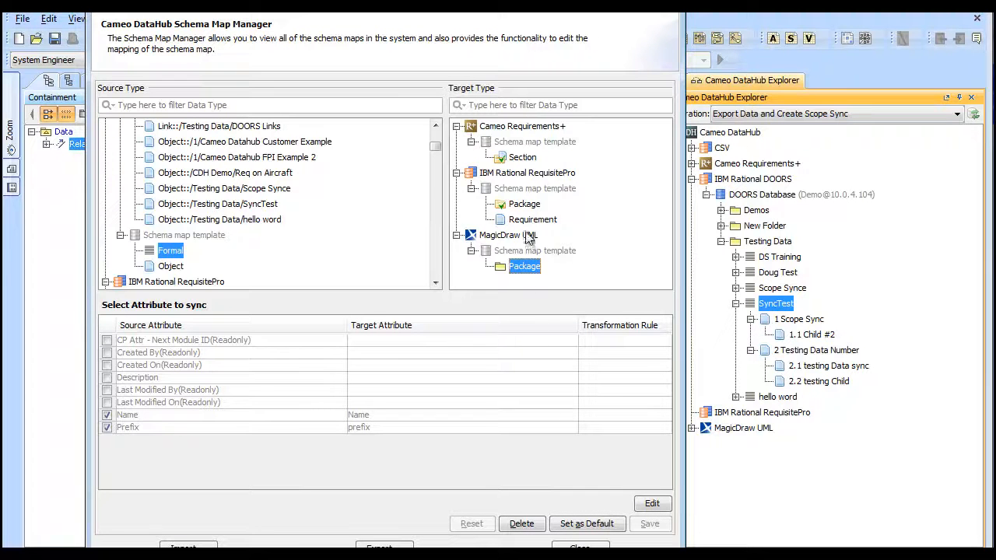
Remove default status from the Object-to-MagicDraw Requirement map, then close the Schema Map Manager
click(186, 268)
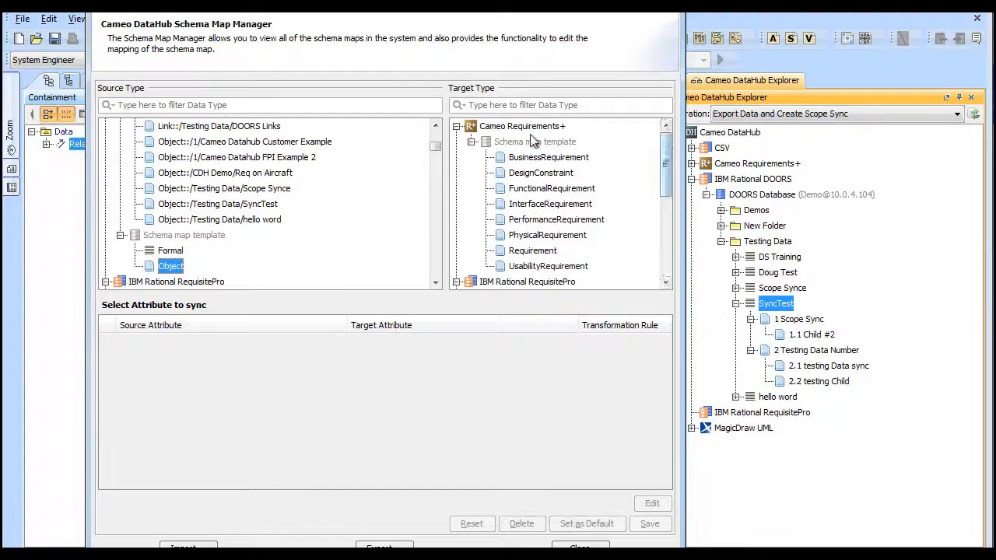
click(457, 126)
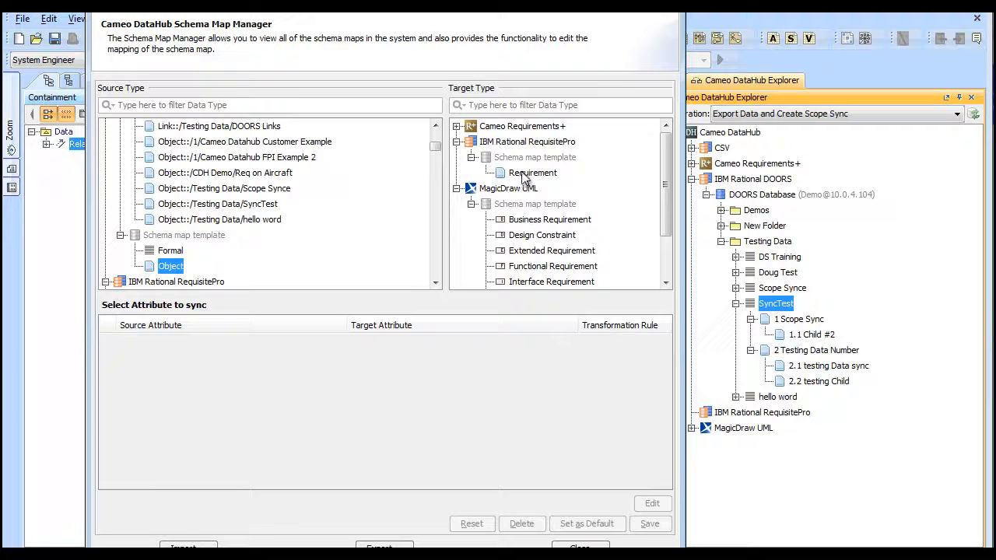
click(456, 142)
scroll(557, 194, down, 1)
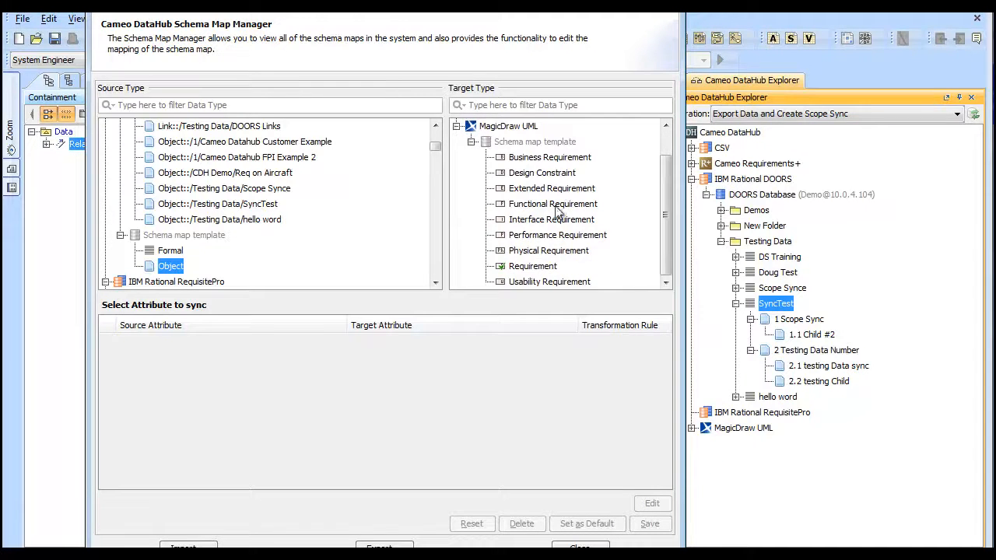
click(542, 267)
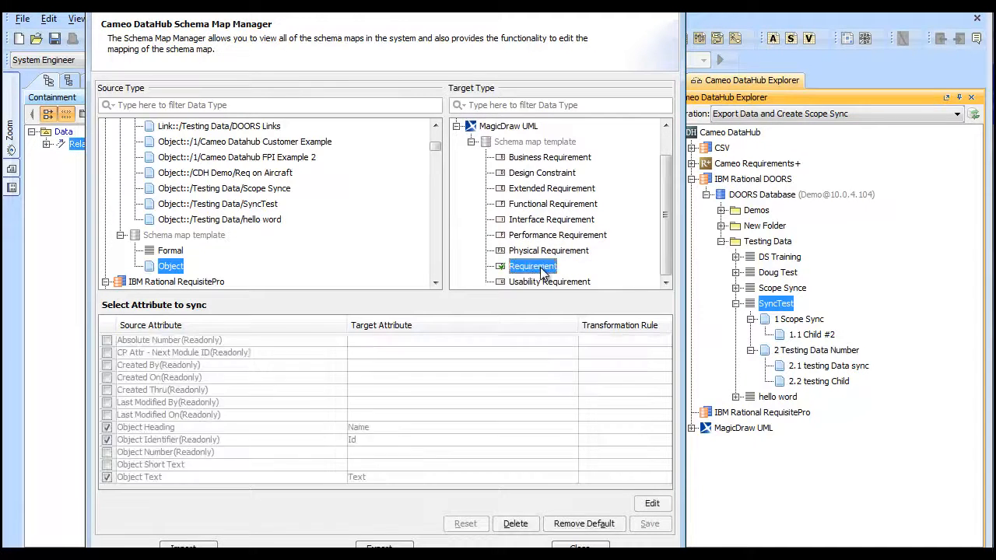
click(616, 525)
click(485, 341)
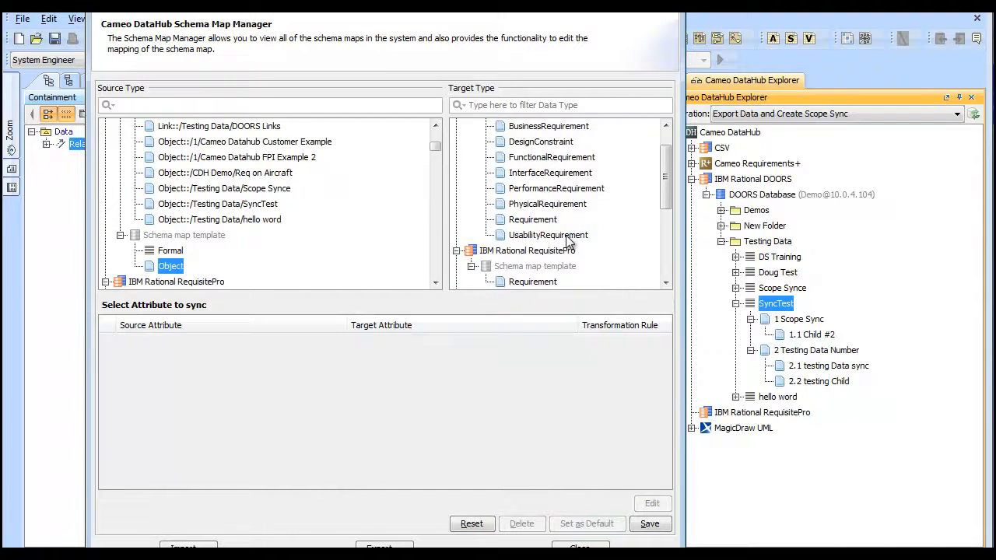
scroll(557, 260, down, 3)
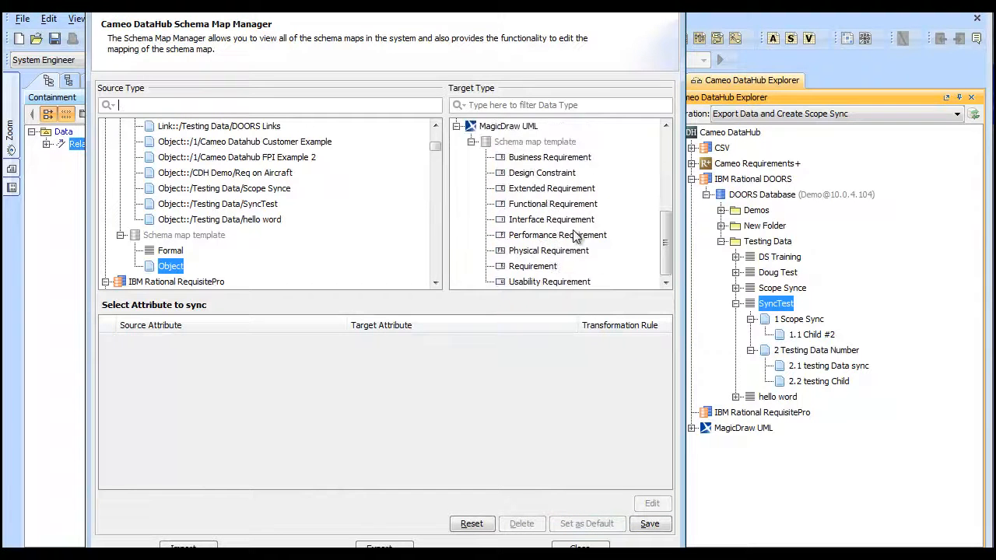
click(549, 267)
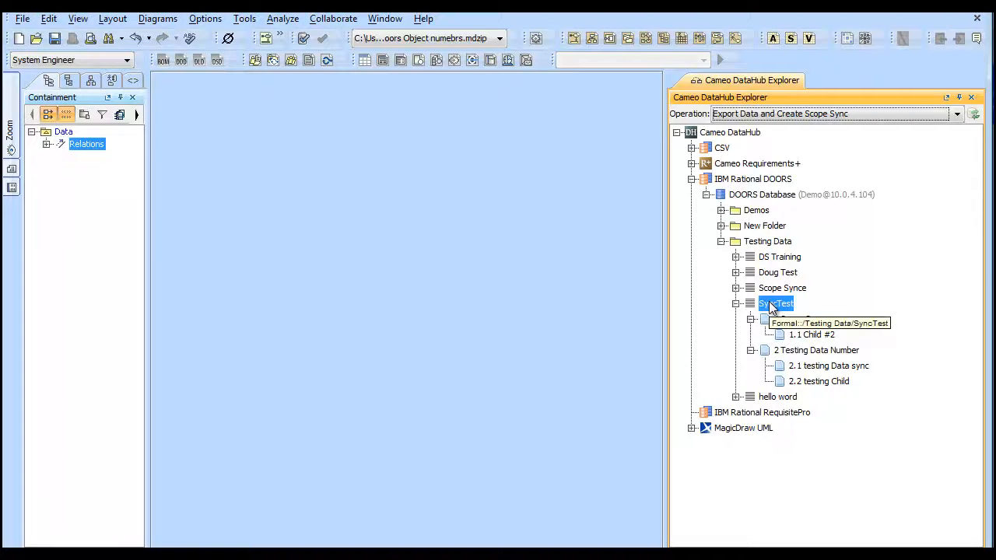
Export into the Data package, mapping the SyncTest module to Package
click(64, 132)
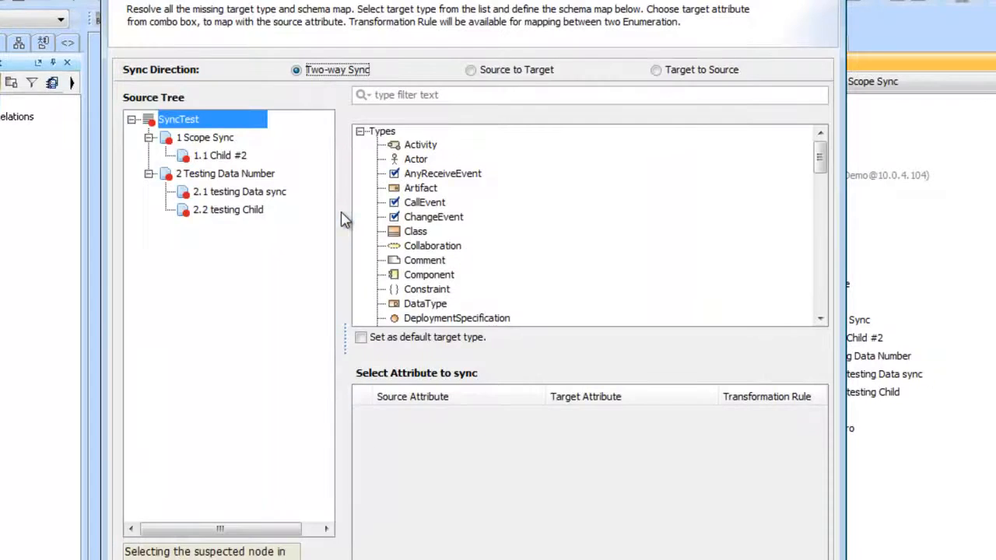
click(412, 94)
text(pa)
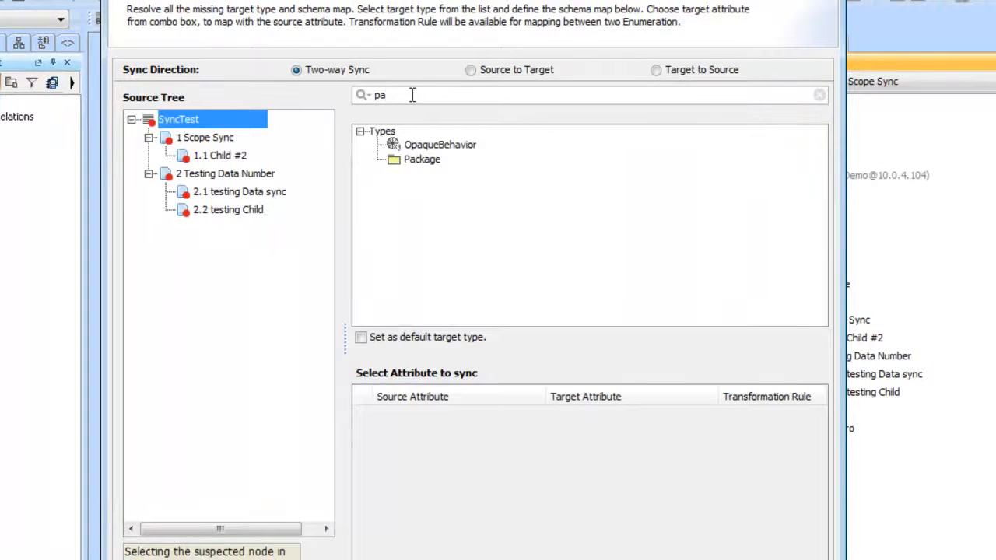
click(424, 160)
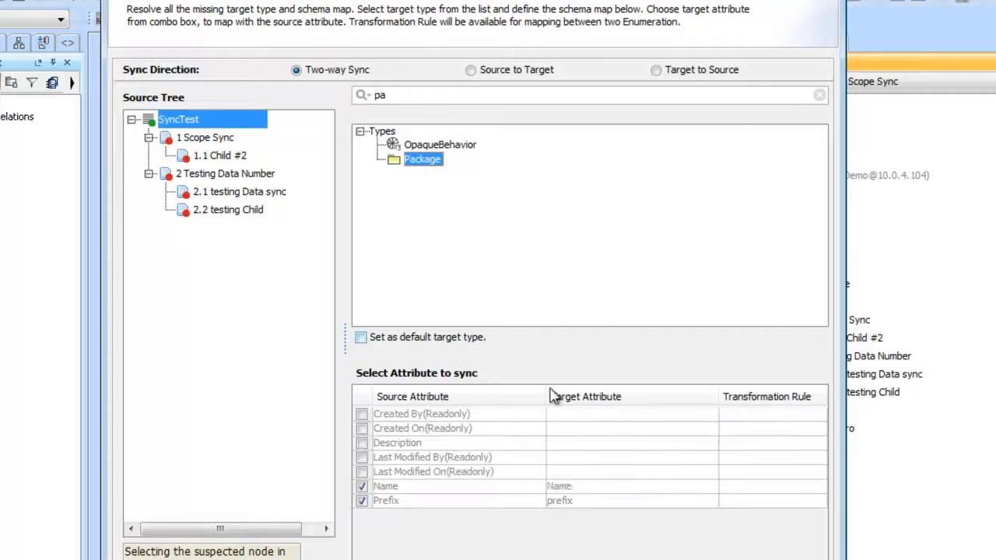
Map the SyncTest objects to Requirement, with Object Short Text going to Documentation
click(207, 140)
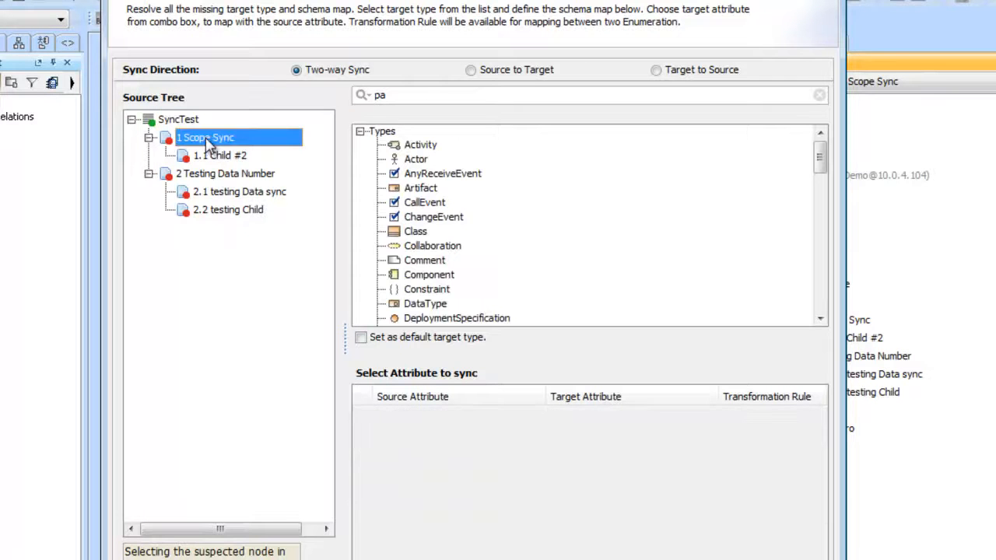
click(366, 98)
text(req)
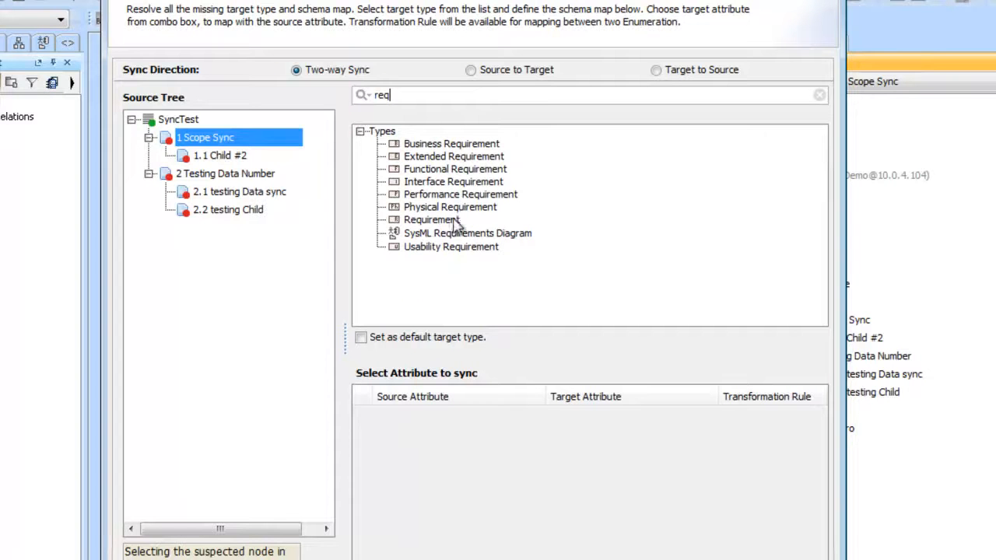
click(454, 221)
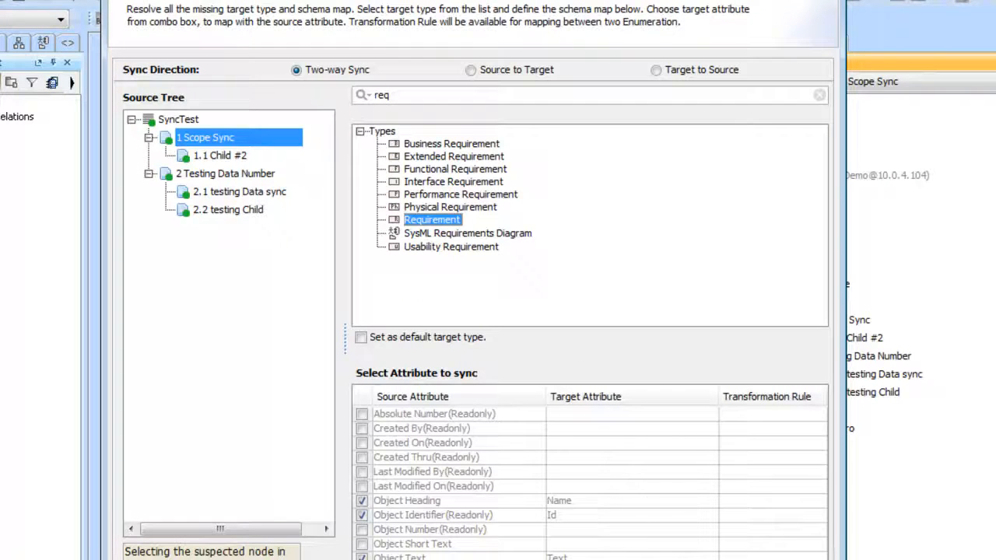
click(603, 347)
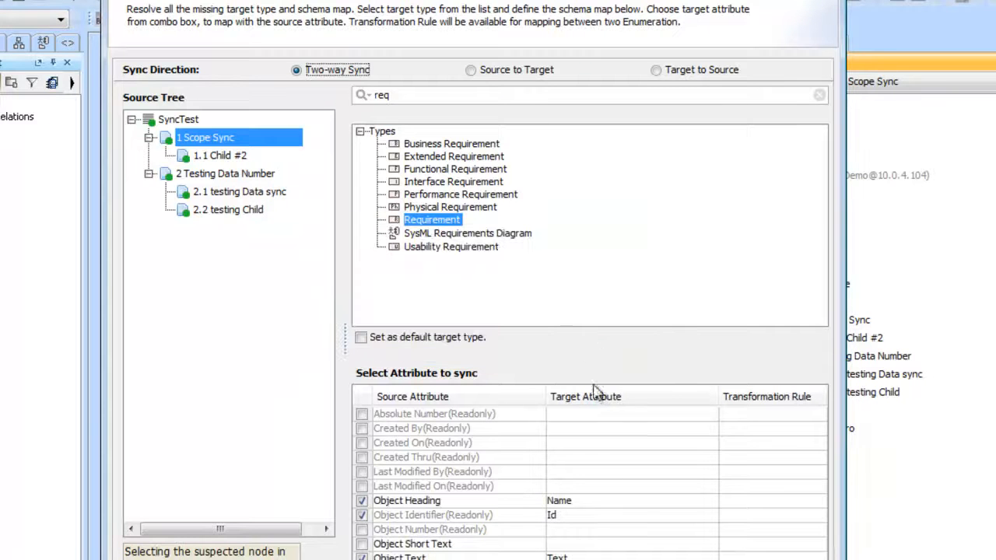
click(595, 544)
click(694, 448)
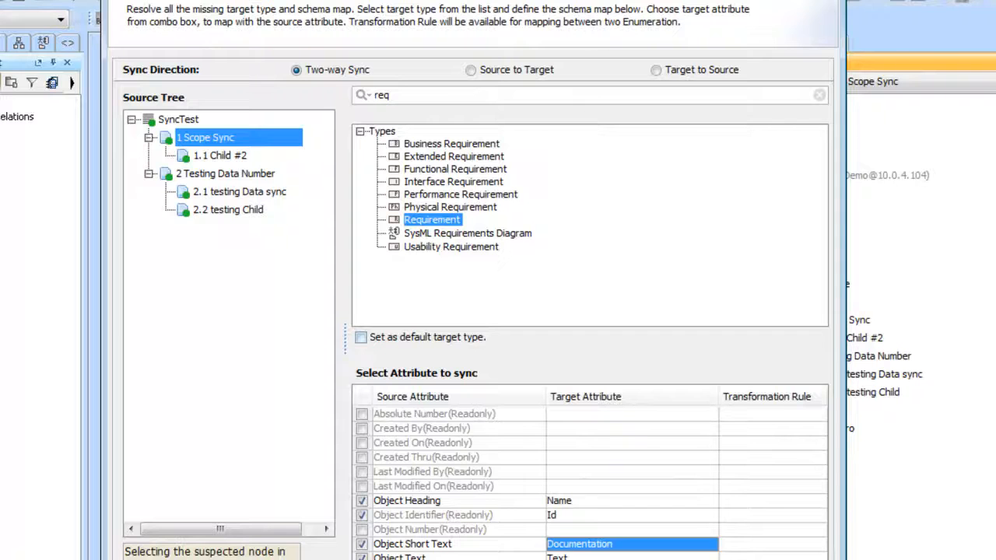
Confirm the export to create the scope sync and close the summary
drag(571, 0, 533, 0)
scroll(537, 506, down, 2)
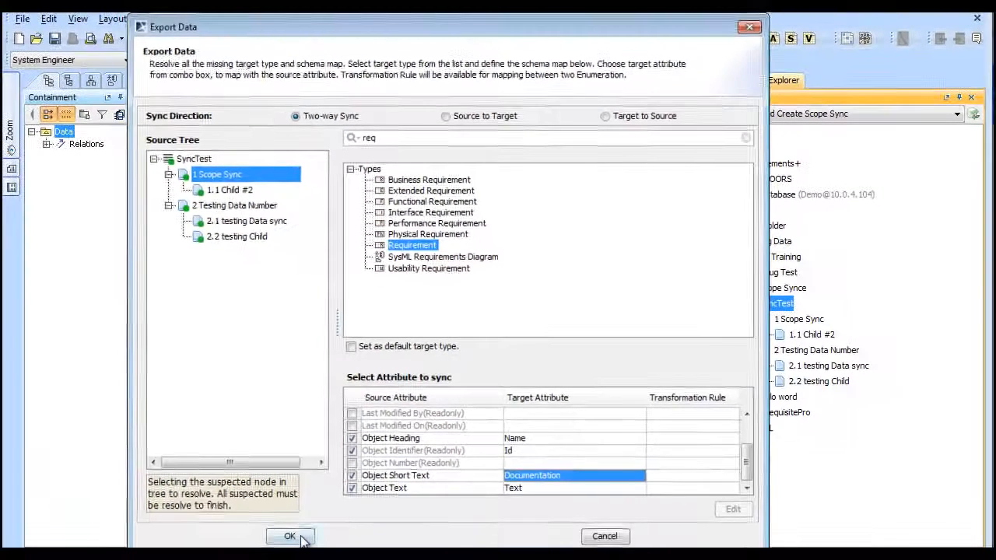
click(298, 538)
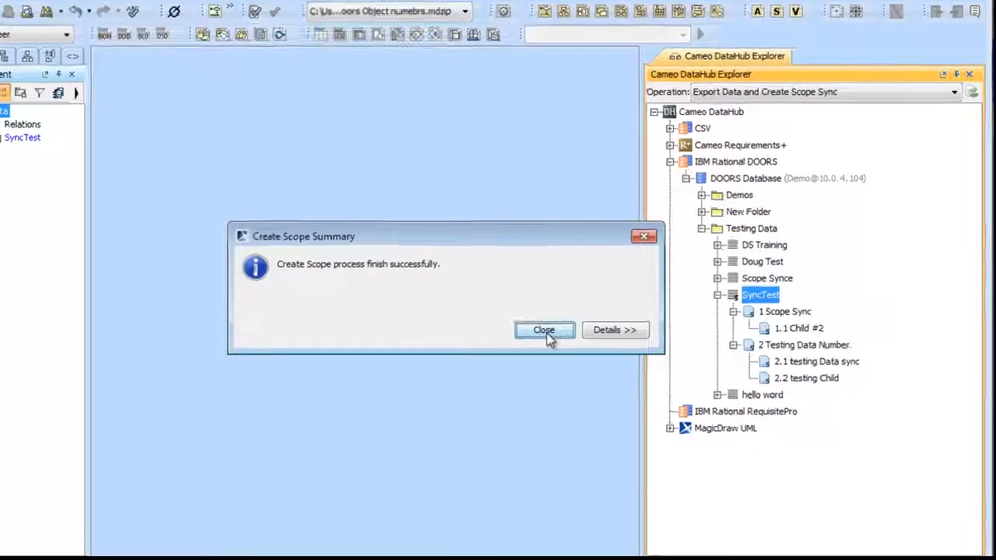
click(574, 336)
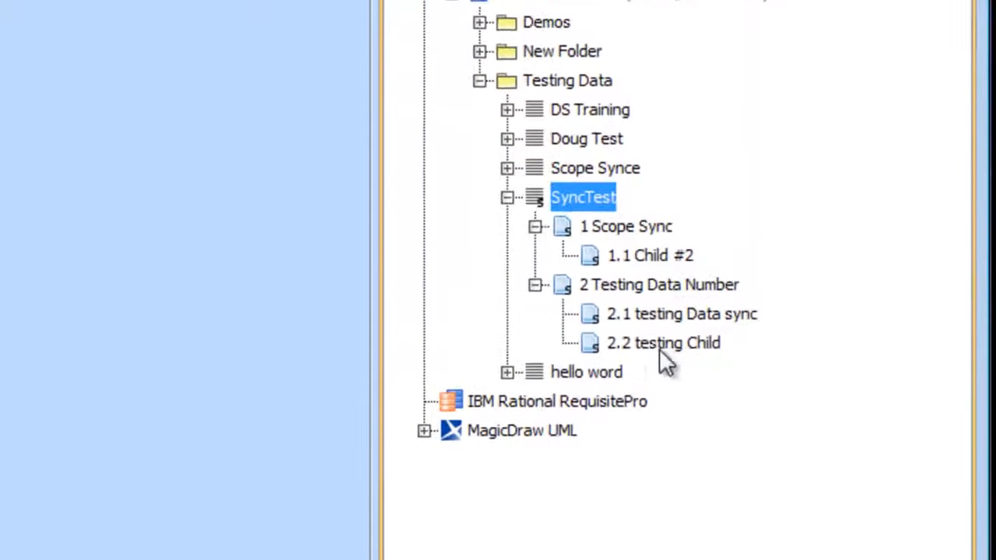